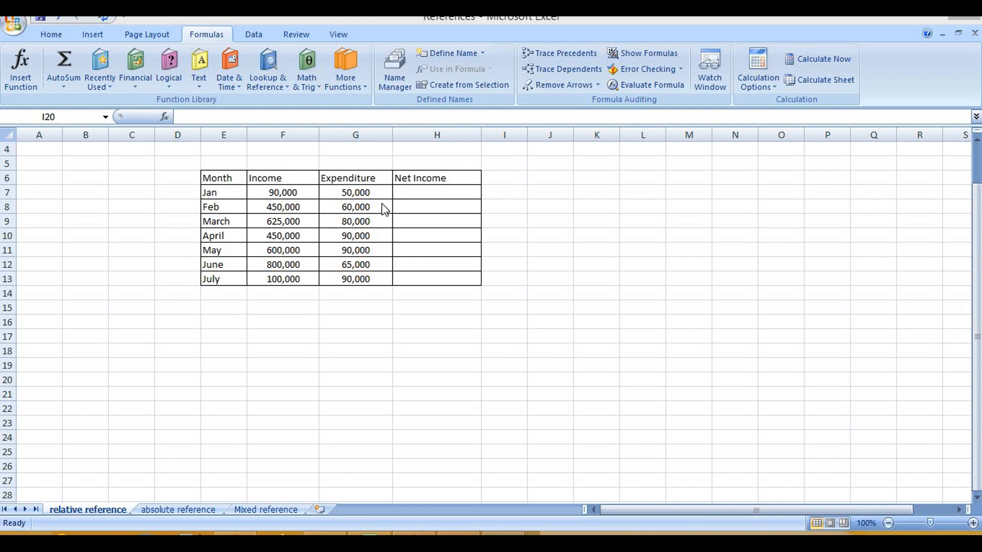
# Calculate January's net income in H7 by subtracting expenditure from income with the formula =F7-G7.
pyautogui.click(416, 192)
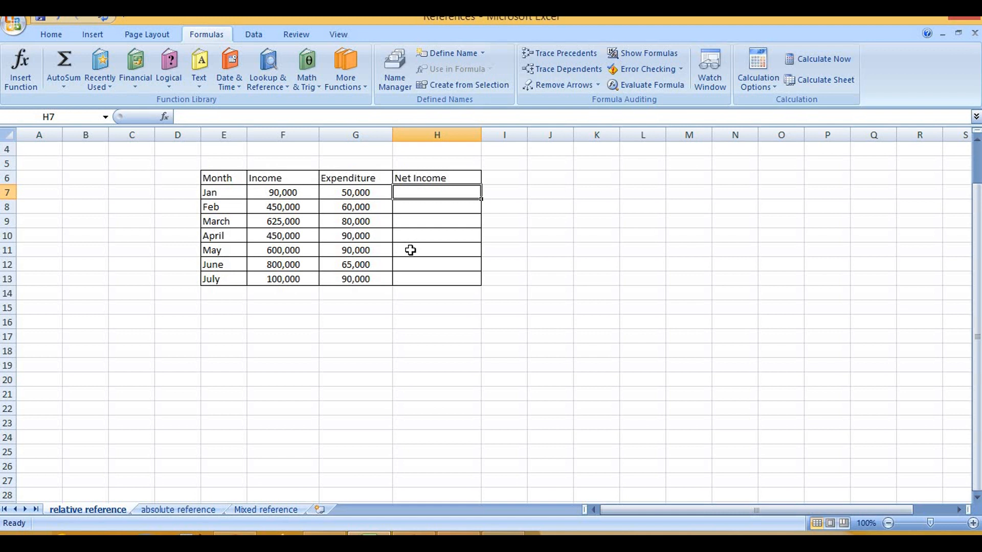
pyautogui.write('=')
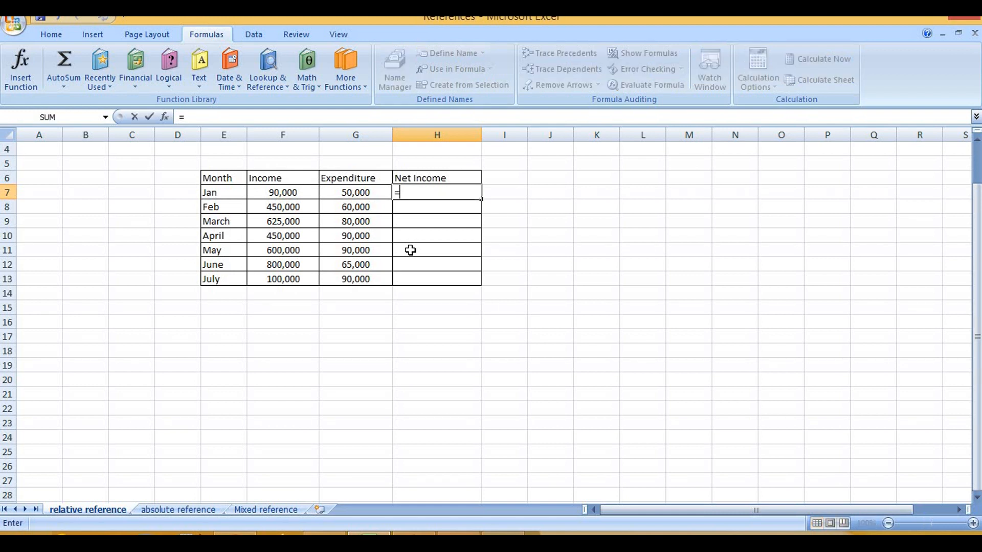
pyautogui.click(270, 191)
pyautogui.write('-')
pyautogui.click(340, 193)
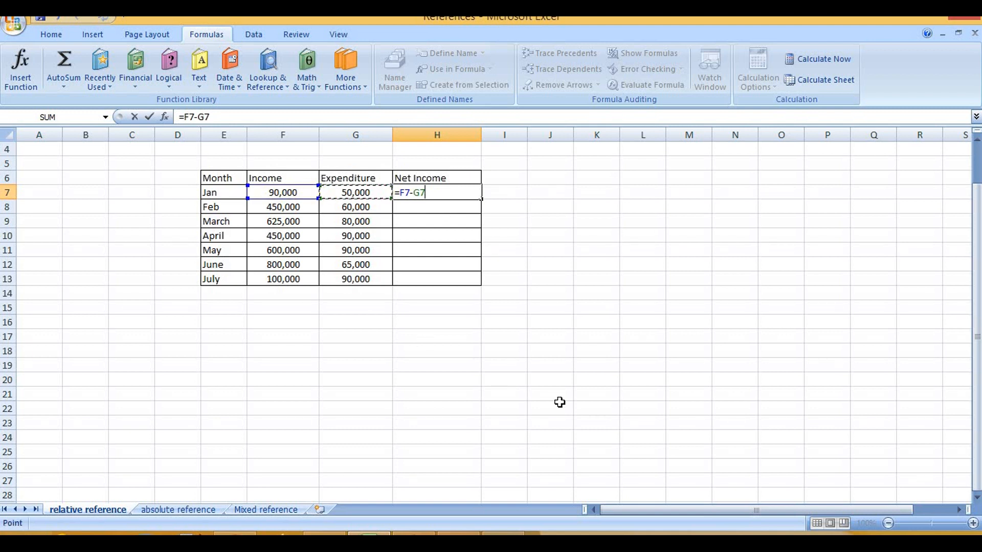
pyautogui.press('Return')
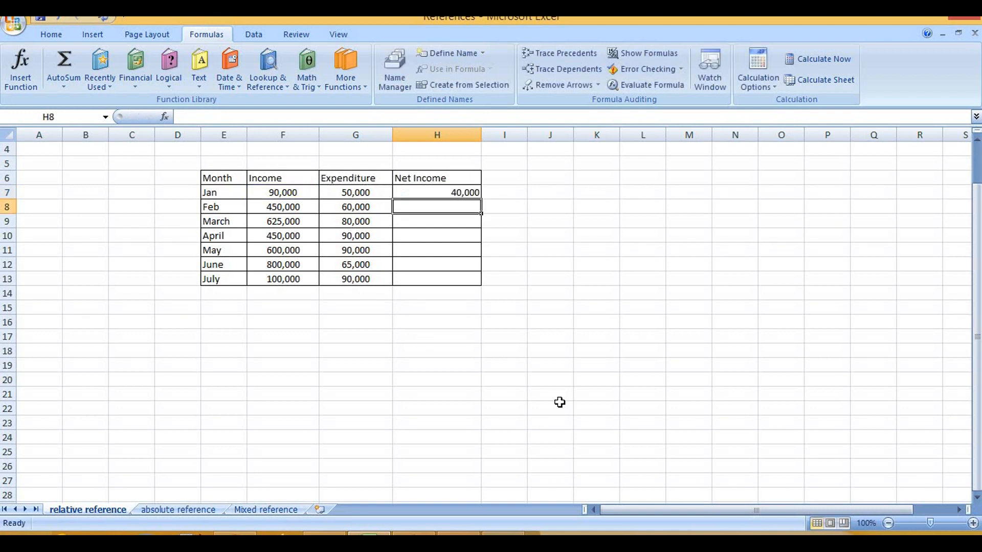
# Fill the net income formula from H7 down through H13 and display the sheet's formulas instead of values.
pyautogui.click(454, 194)
pyautogui.moveTo(480, 198); pyautogui.dragTo(480, 285)
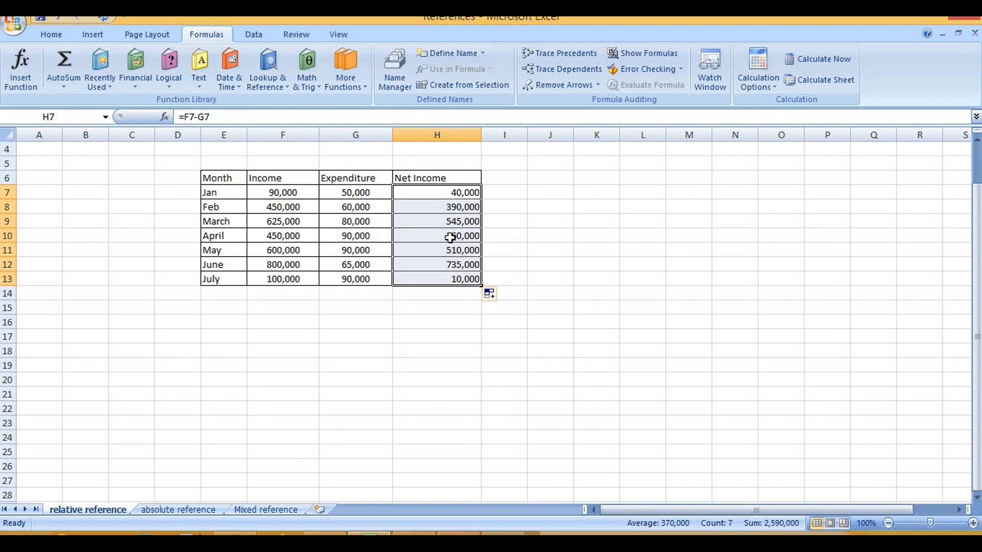
pyautogui.click(642, 56)
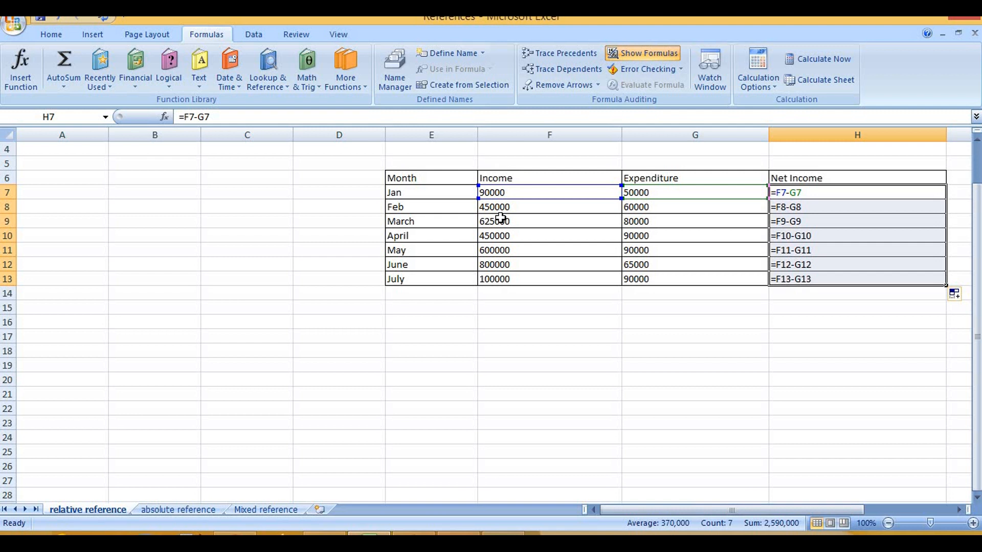
# On the absolute reference sheet, enter the formula =D4/D3 in E4 to calculate the first student's percentage.
pyautogui.click(195, 510)
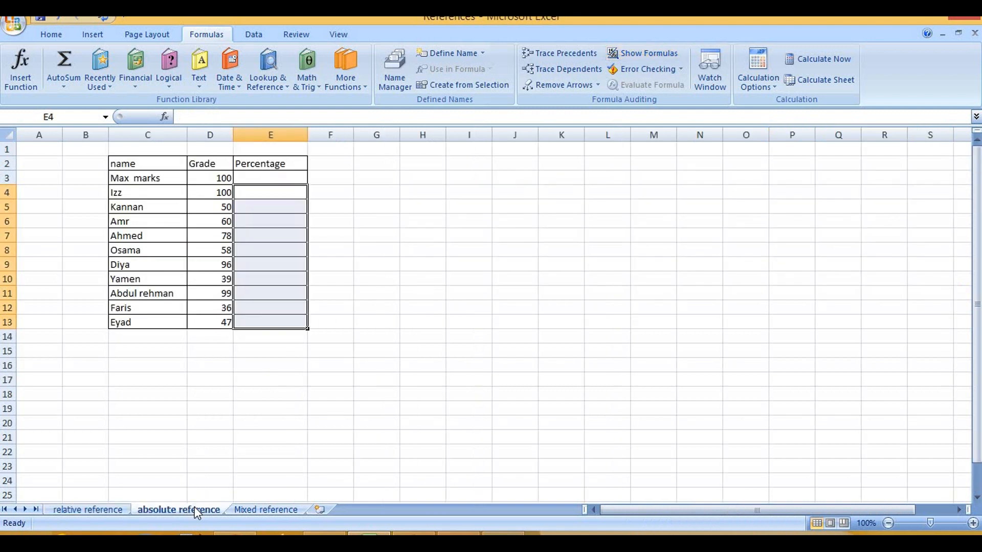
pyautogui.click(270, 195)
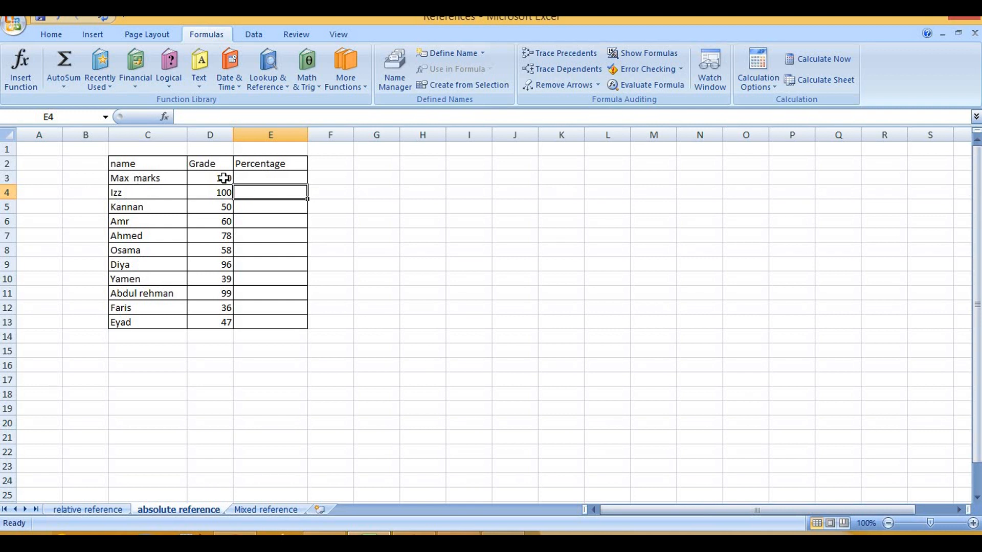
pyautogui.doubleClick(257, 192)
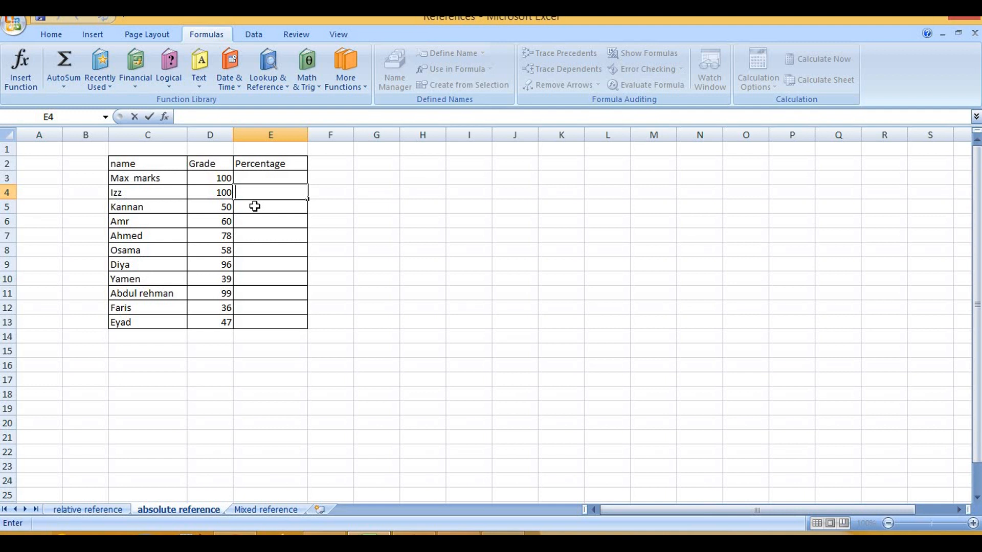
pyautogui.write('=')
pyautogui.click(213, 192)
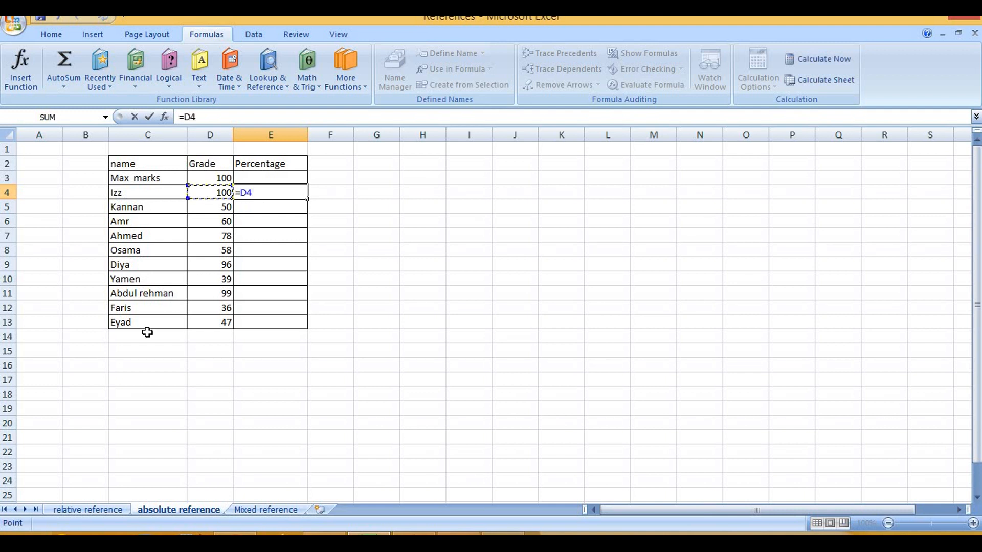
pyautogui.write('/')
pyautogui.click(220, 180)
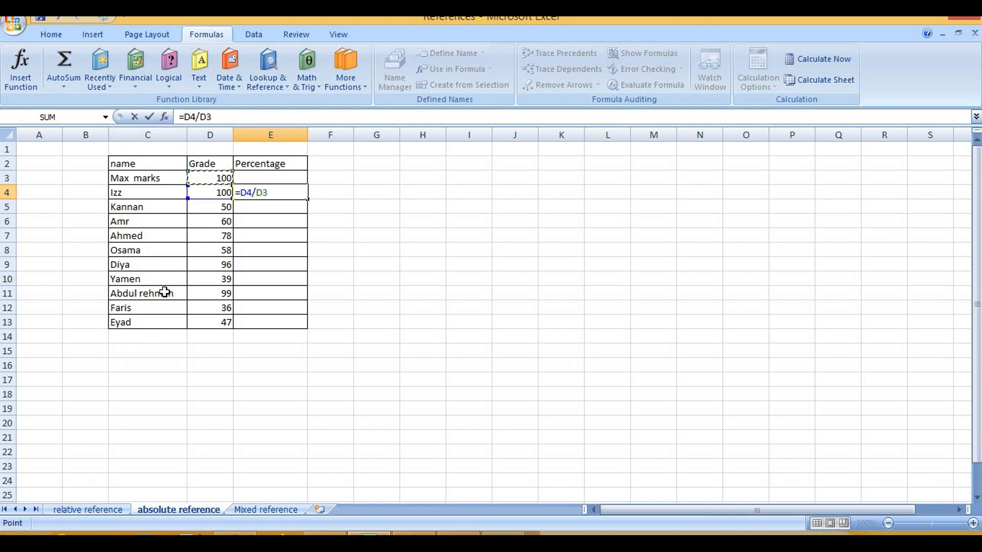
pyautogui.press('Return')
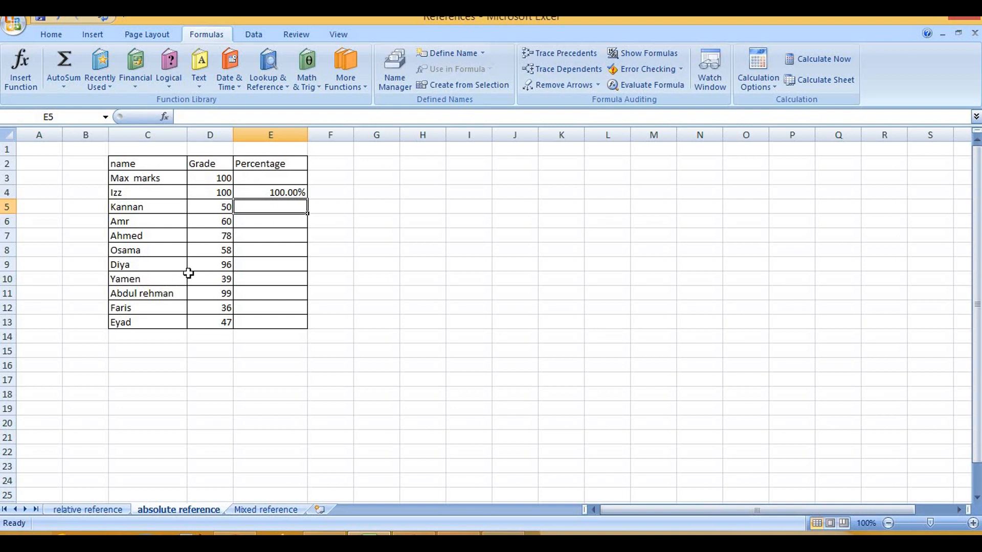
# Fill the percentage formula from E4 down through E13 and examine which cells the copied formulas reference.
pyautogui.click(299, 195)
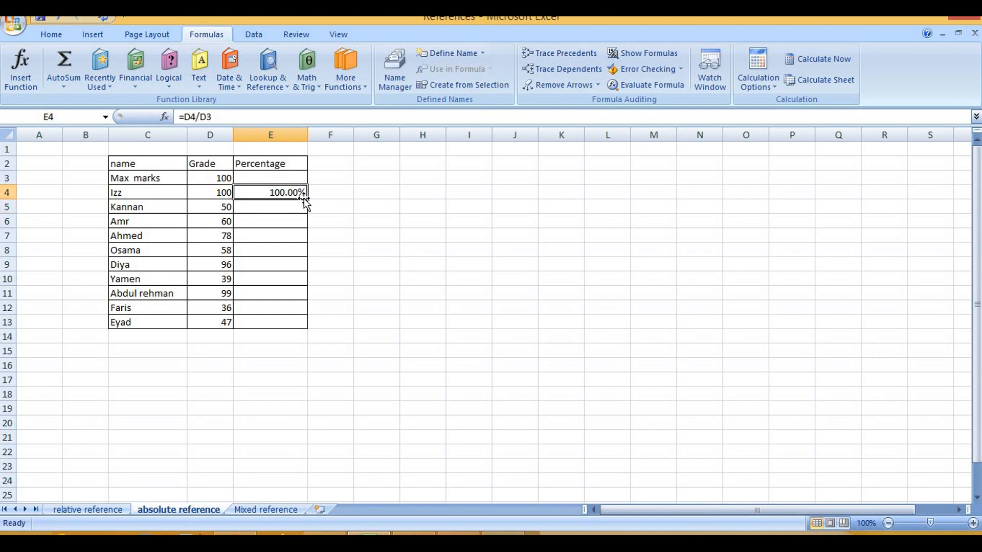
pyautogui.moveTo(307, 199); pyautogui.dragTo(286, 341)
pyautogui.click(272, 253)
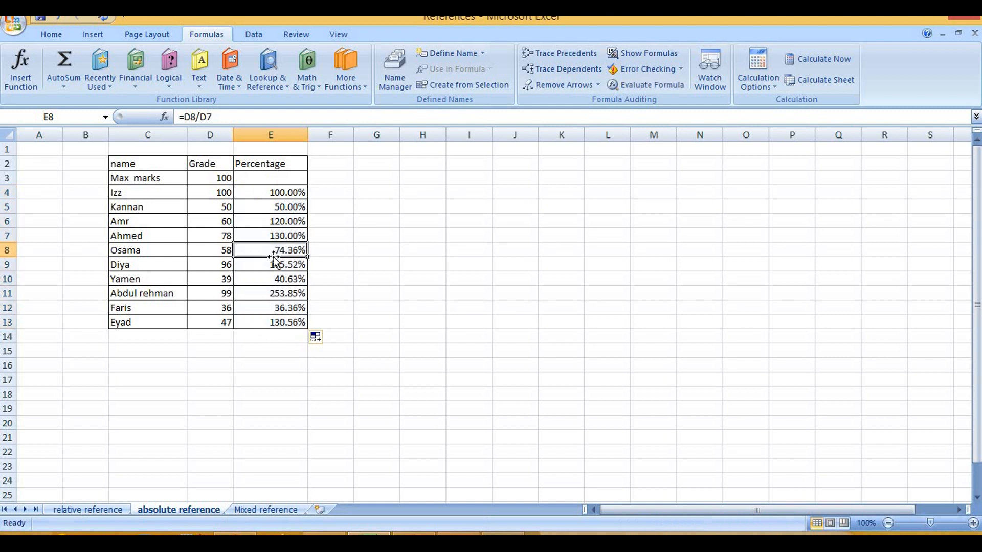
pyautogui.click(278, 221)
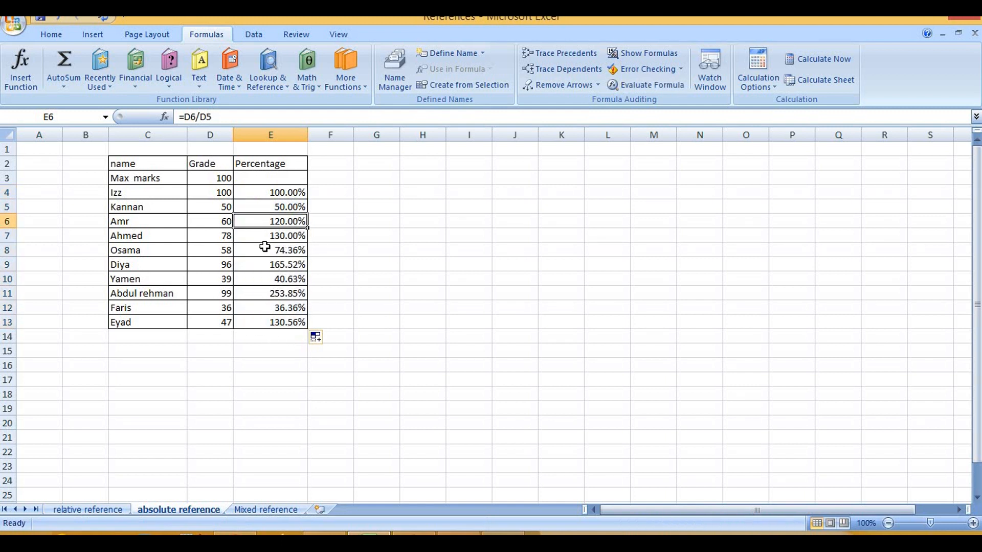
pyautogui.click(283, 234)
pyautogui.click(285, 294)
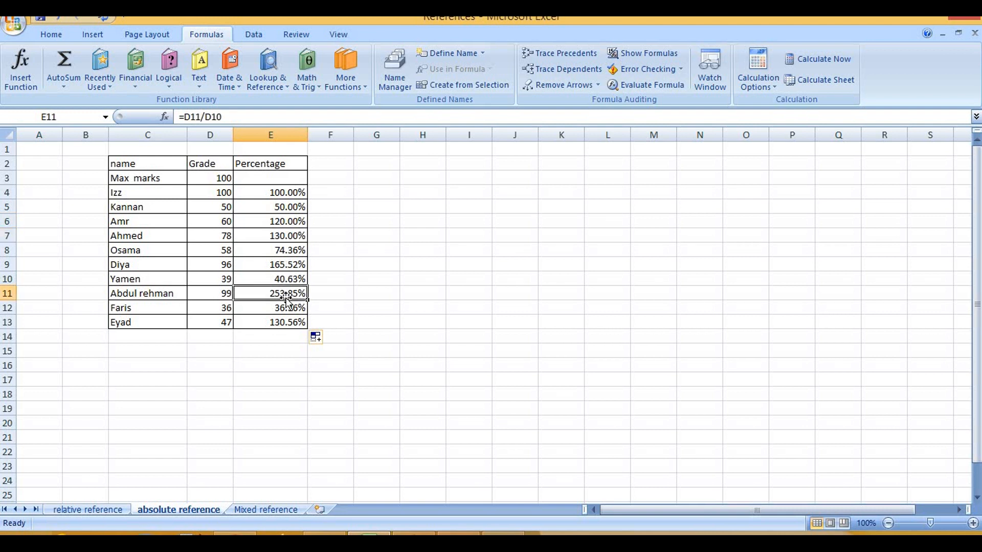
pyautogui.click(275, 323)
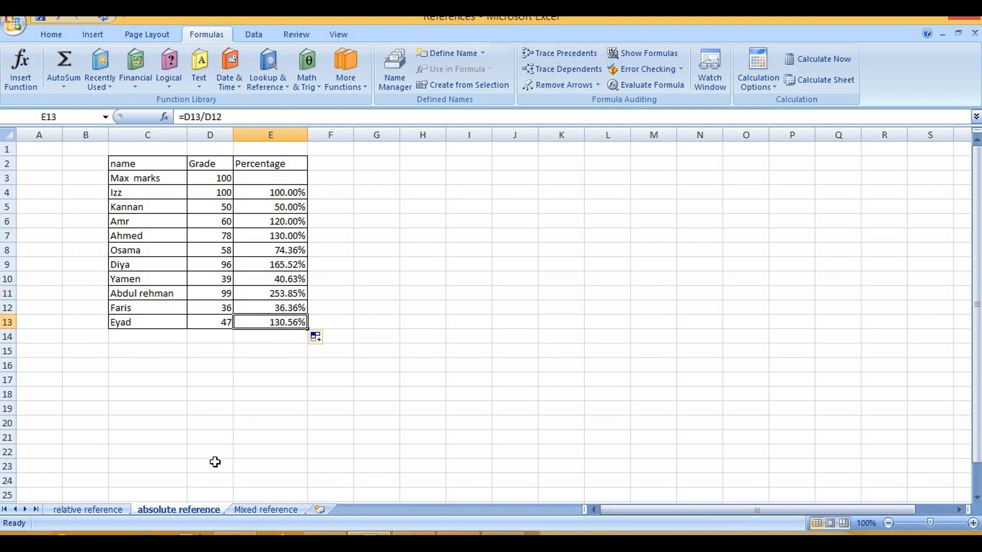
pyautogui.click(653, 51)
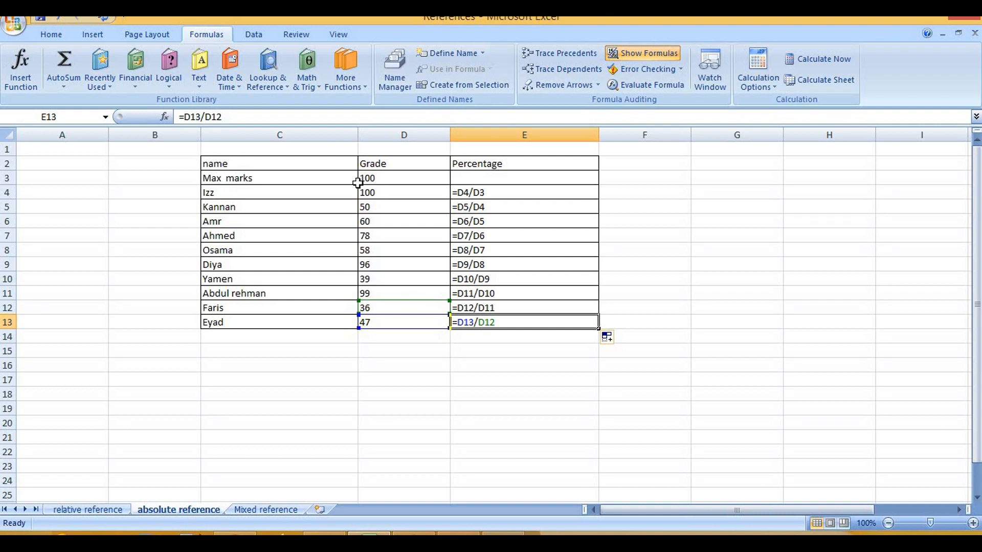
# Edit the percentage formula in E4 to lock the max marks row, making it =D4/D$3.
pyautogui.doubleClick(473, 192)
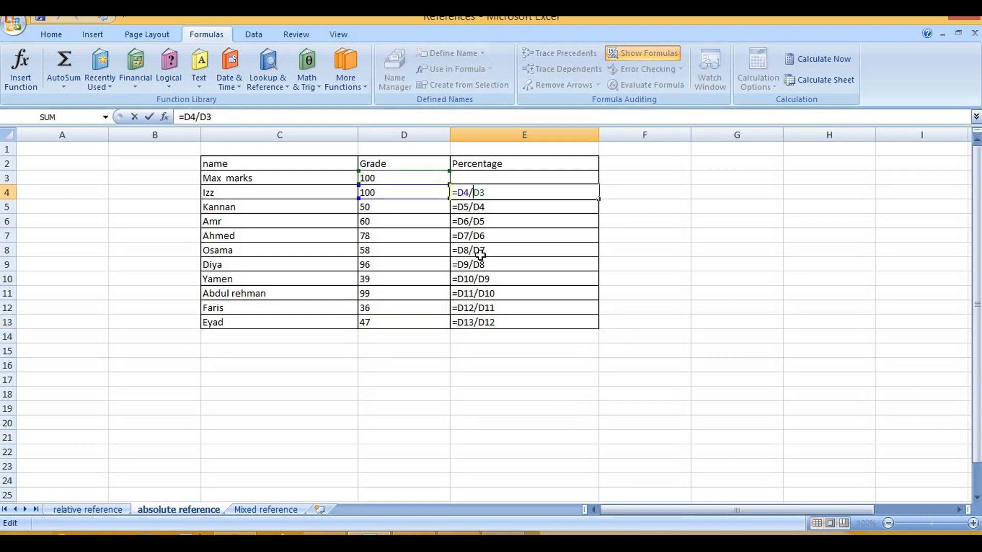
pyautogui.write('$D$')
pyautogui.doubleClick(490, 193)
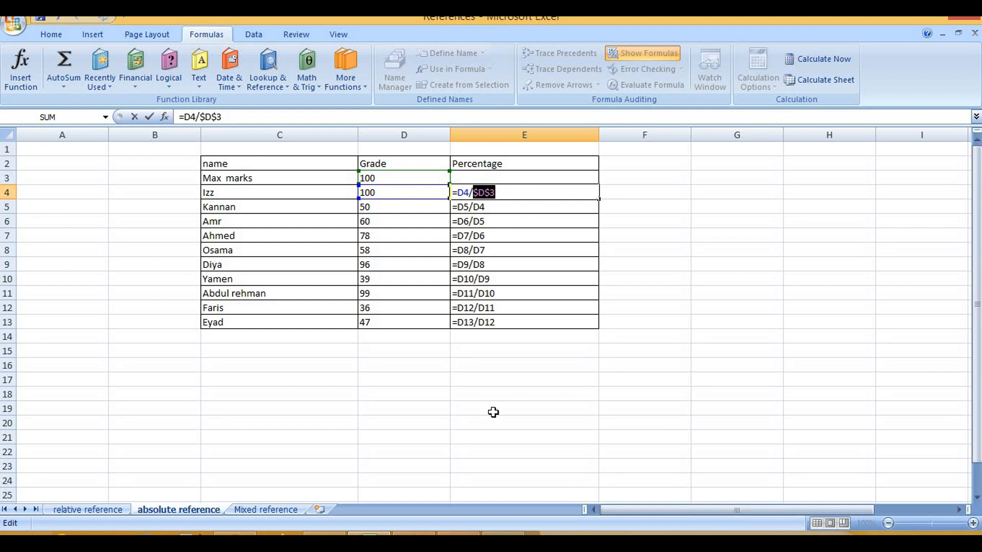
pyautogui.press('F4')
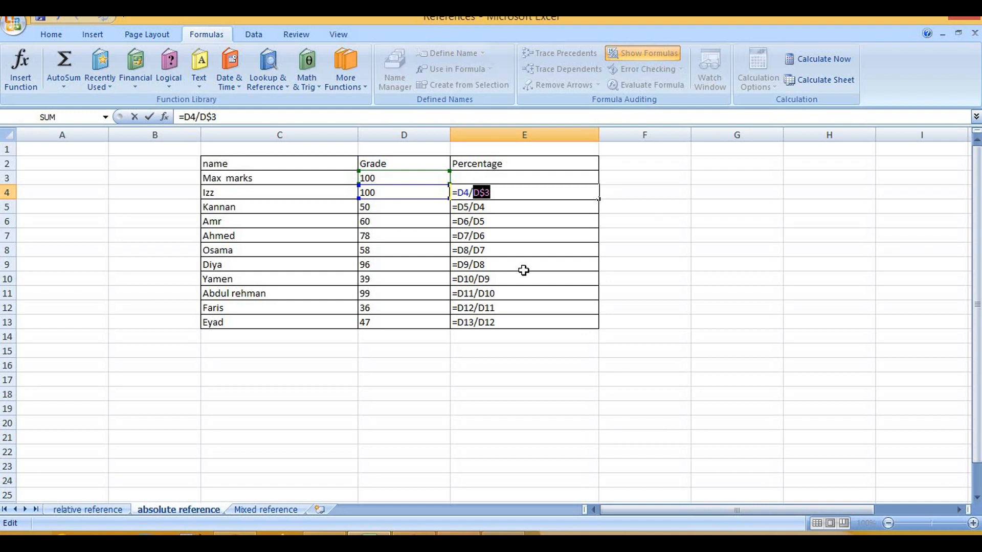
pyautogui.press('Return')
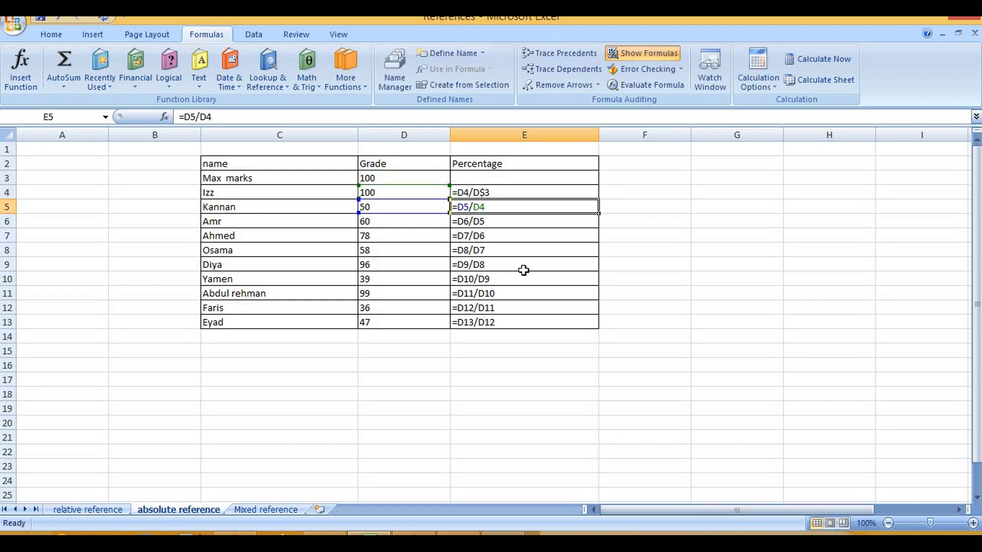
# Fill the corrected percentage formula from E4 down through E13 and switch the sheet back to showing values.
pyautogui.click(516, 193)
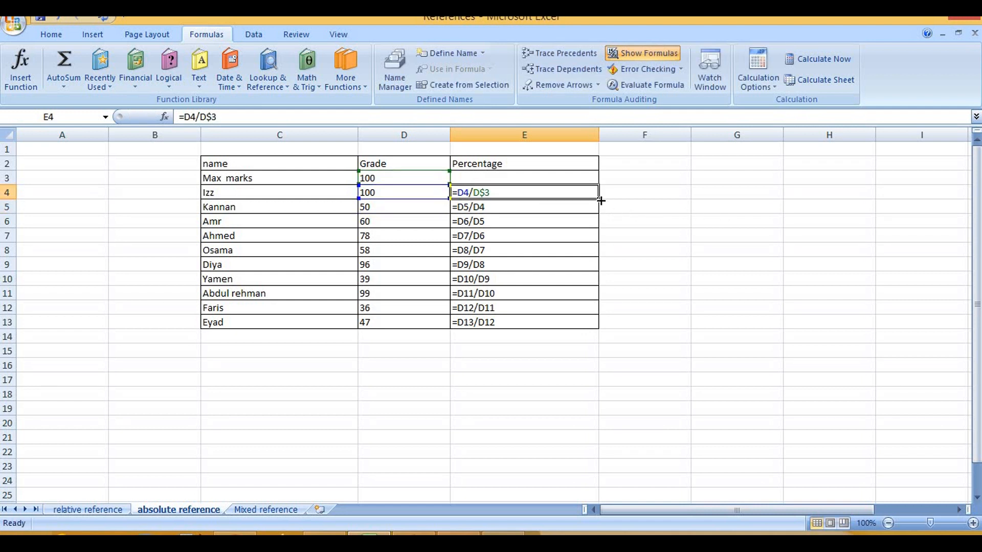
pyautogui.moveTo(598, 200); pyautogui.dragTo(597, 328)
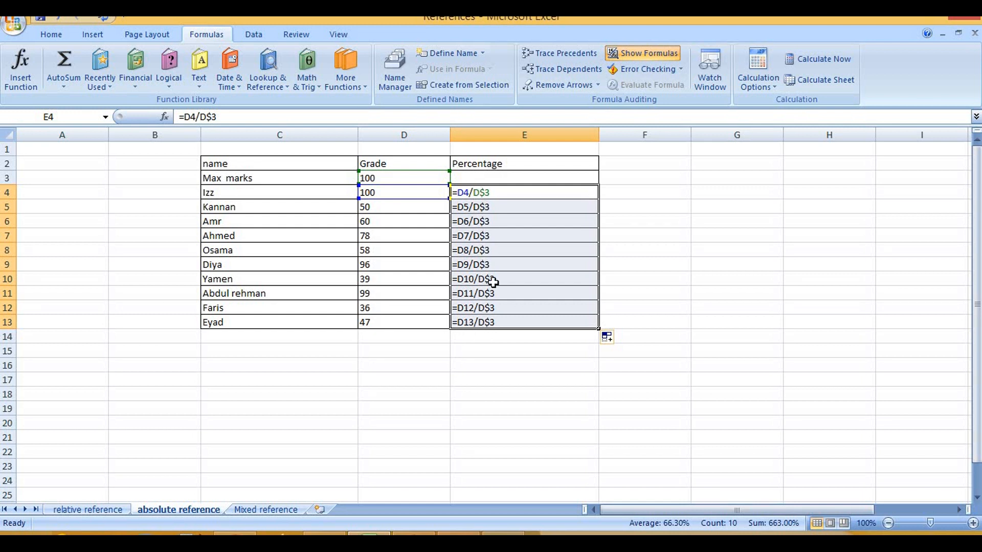
pyautogui.click(648, 52)
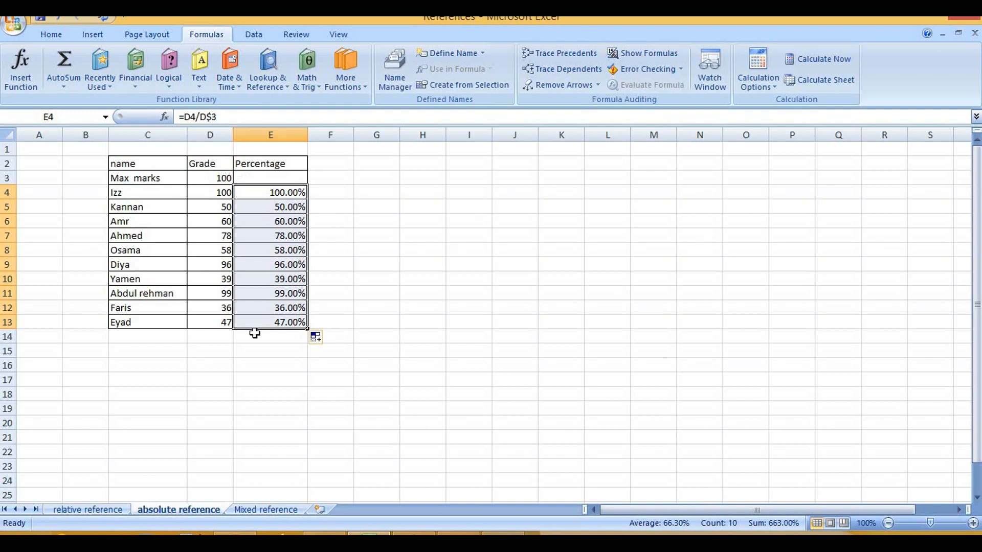
# On the Mixed reference sheet, enter the formula =B8*C7 in C8 to multiply the first row and column headers.
pyautogui.click(276, 510)
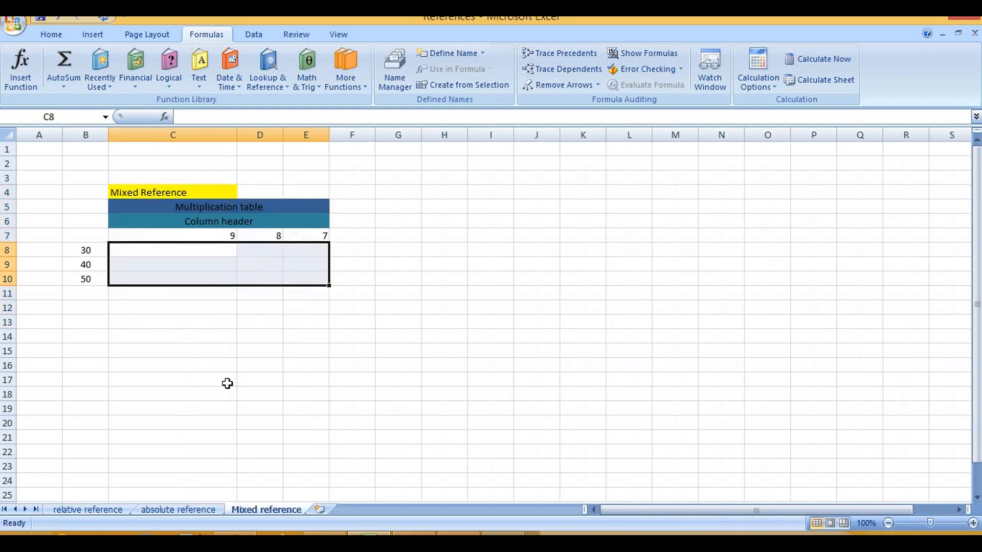
pyautogui.click(225, 320)
pyautogui.click(227, 236)
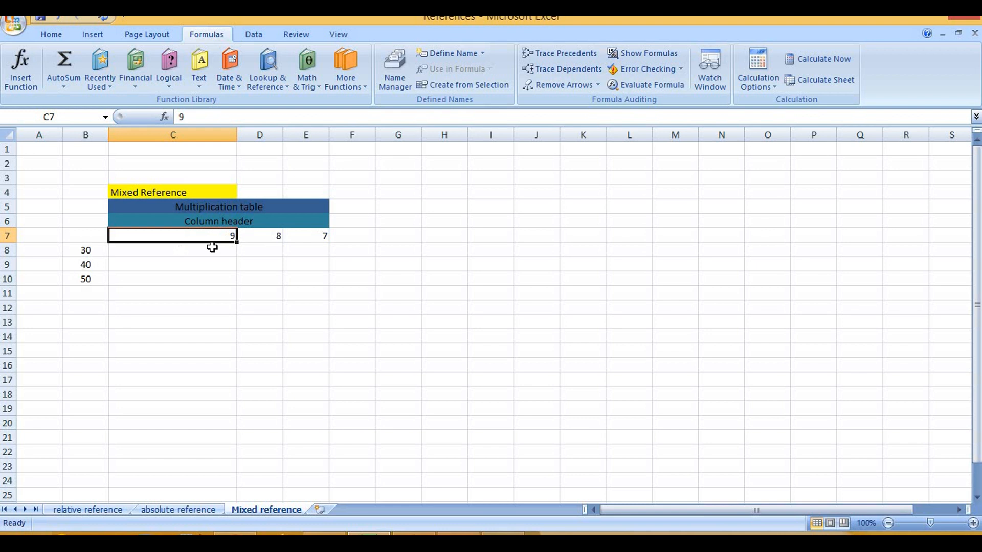
pyautogui.press('Return')
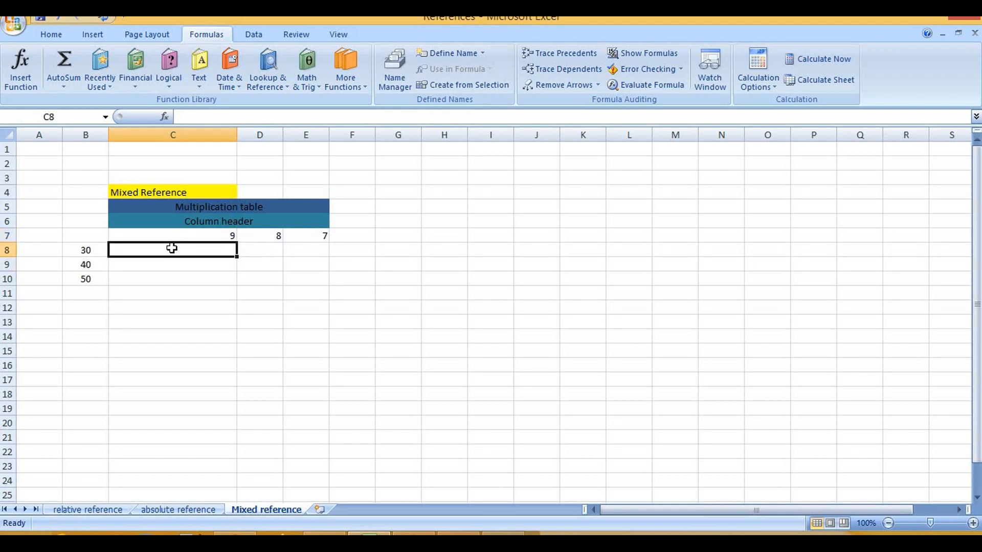
pyautogui.write('=')
pyautogui.click(84, 251)
pyautogui.write('*')
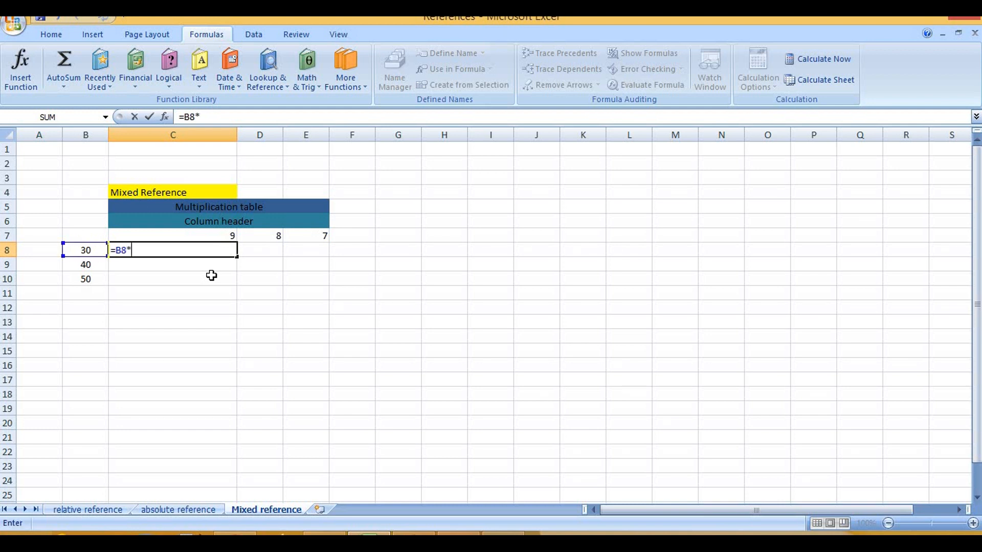
pyautogui.click(224, 235)
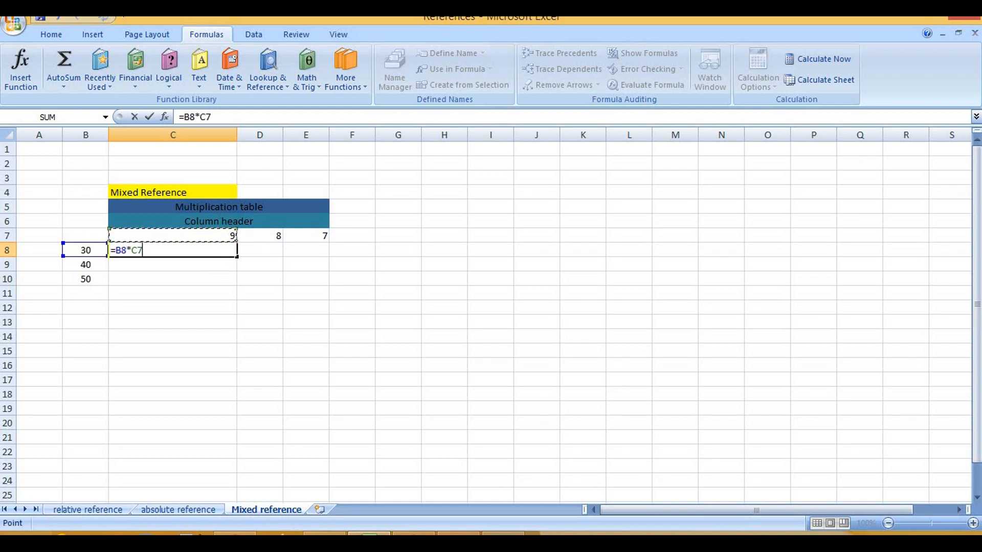
pyautogui.moveTo(324, 533)
pyautogui.press('Return')
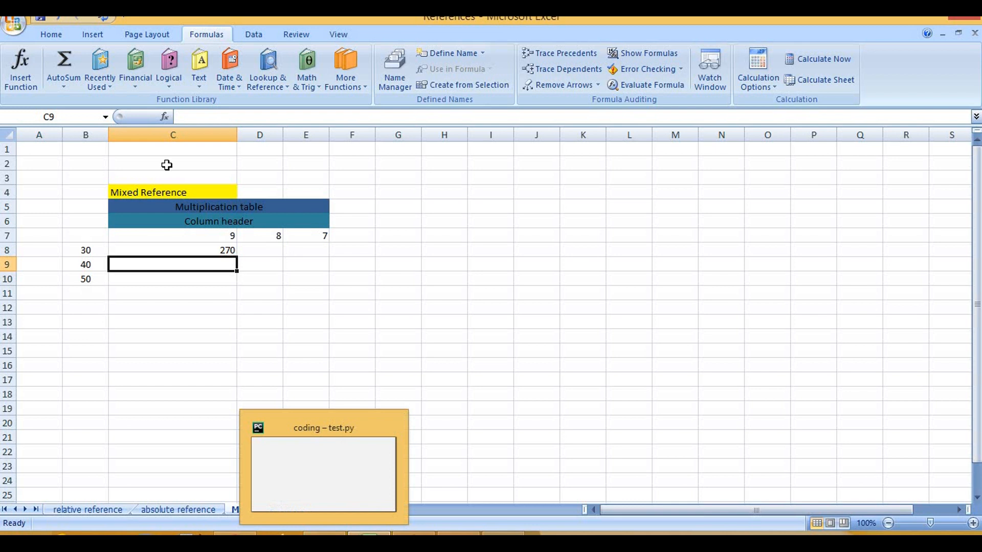
# Fill the multiplication formula from C8 down through C10, and check the copied formulas before returning to the values view.
pyautogui.click(182, 247)
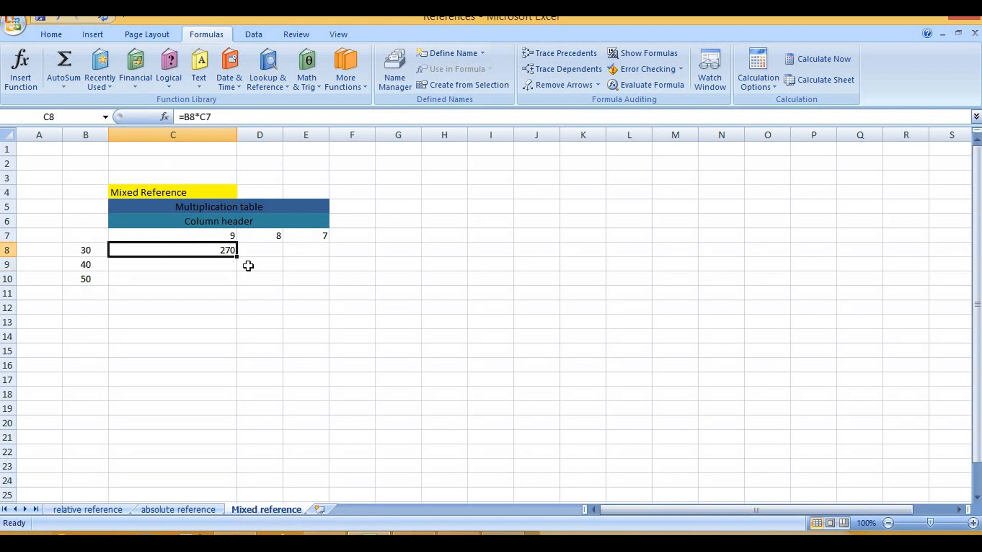
pyautogui.moveTo(237, 257); pyautogui.dragTo(233, 279)
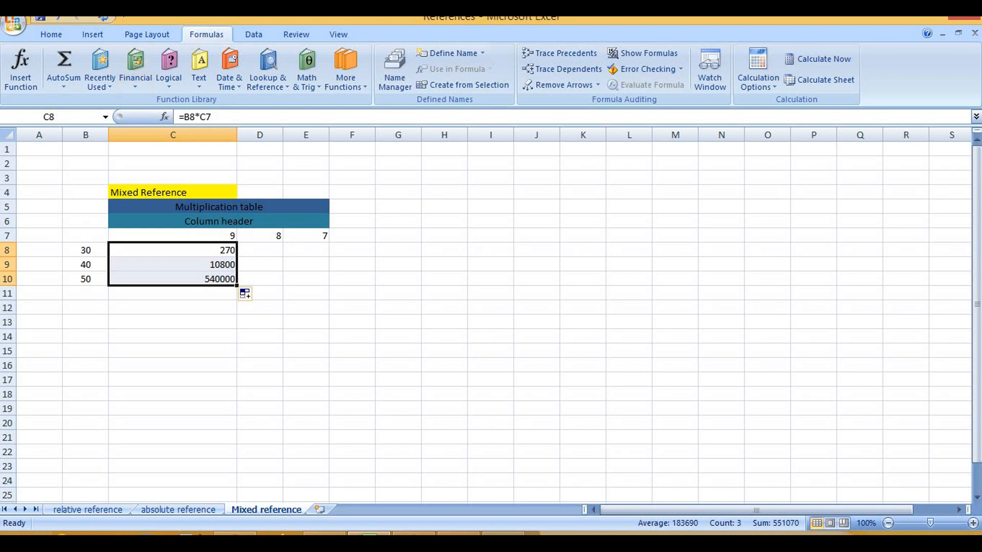
pyautogui.click(642, 53)
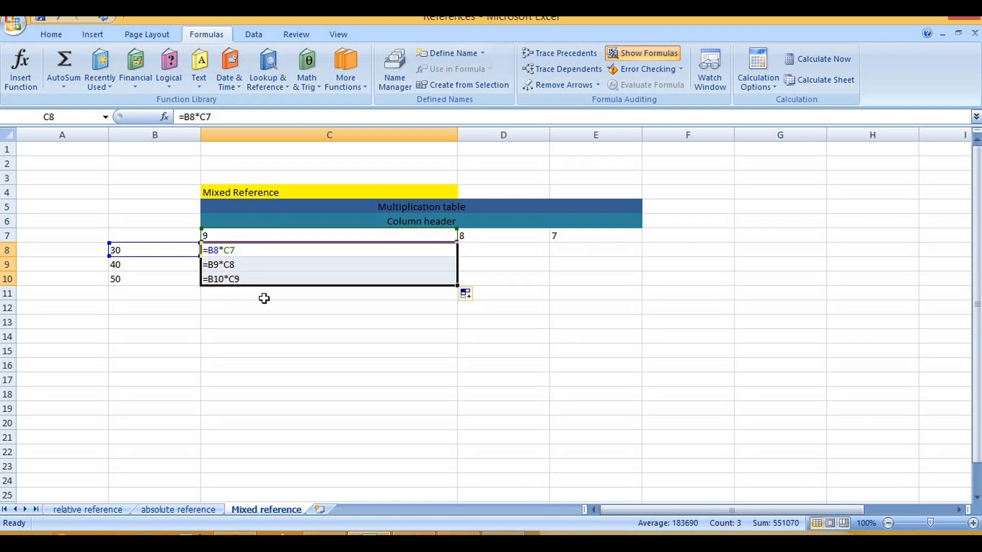
pyautogui.click(614, 55)
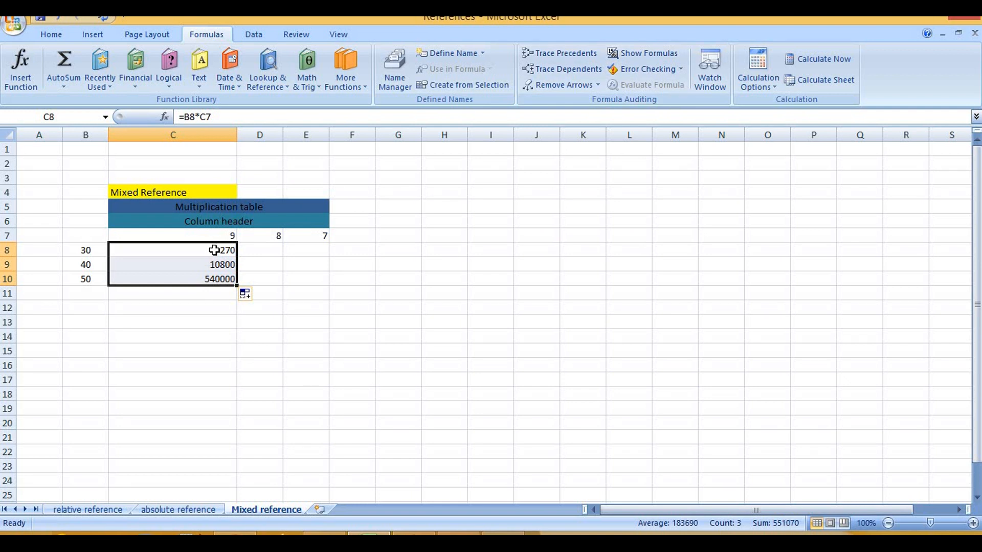
# Clear the products in C8:C10 and start a new formula =B8*C7 in C8.
pyautogui.press('Delete')
pyautogui.doubleClick(214, 250)
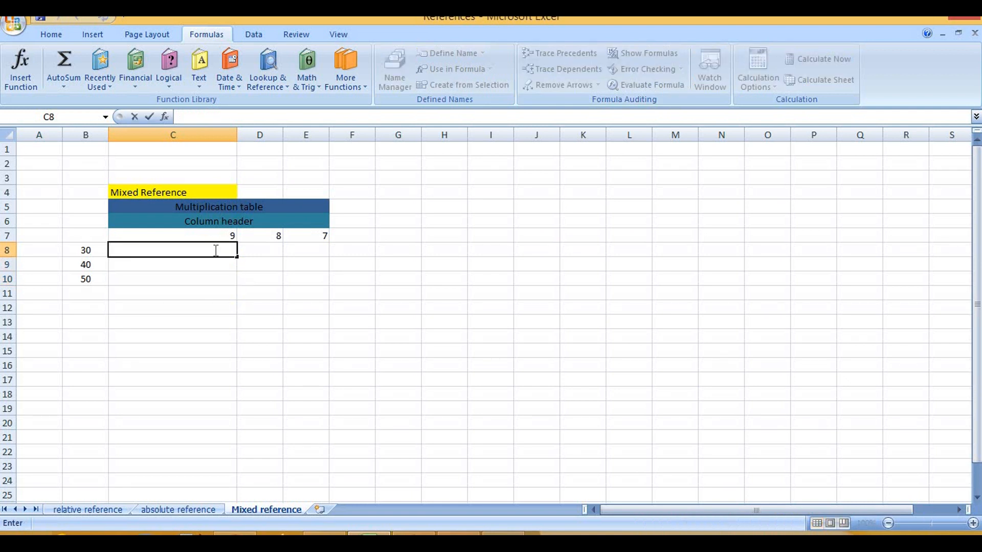
pyautogui.write('=')
pyautogui.click(84, 249)
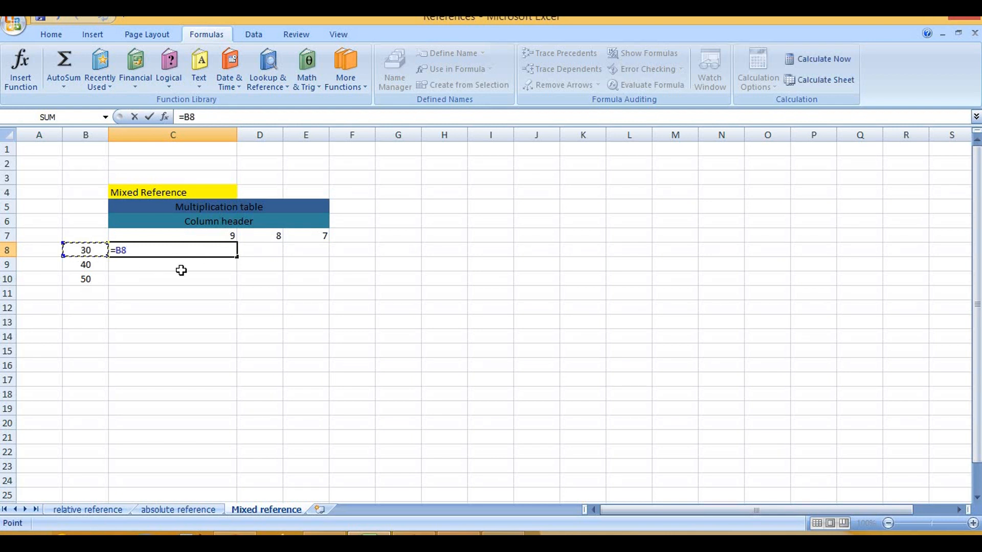
pyautogui.write('*')
pyautogui.click(232, 233)
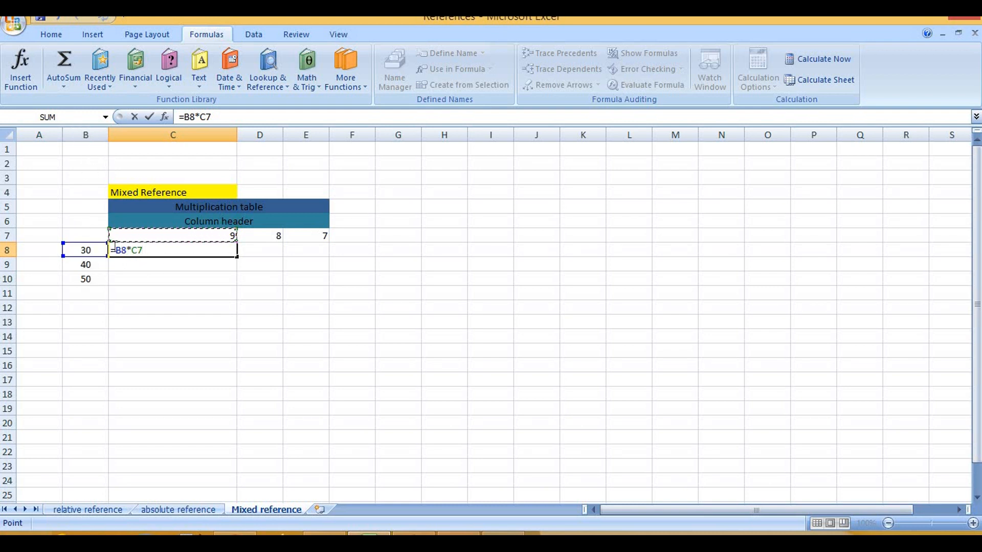
# Lock column B and row 7 in the C8 formula, making it =$B8*C$7, and enter it.
pyautogui.click(115, 249)
pyautogui.write('$')
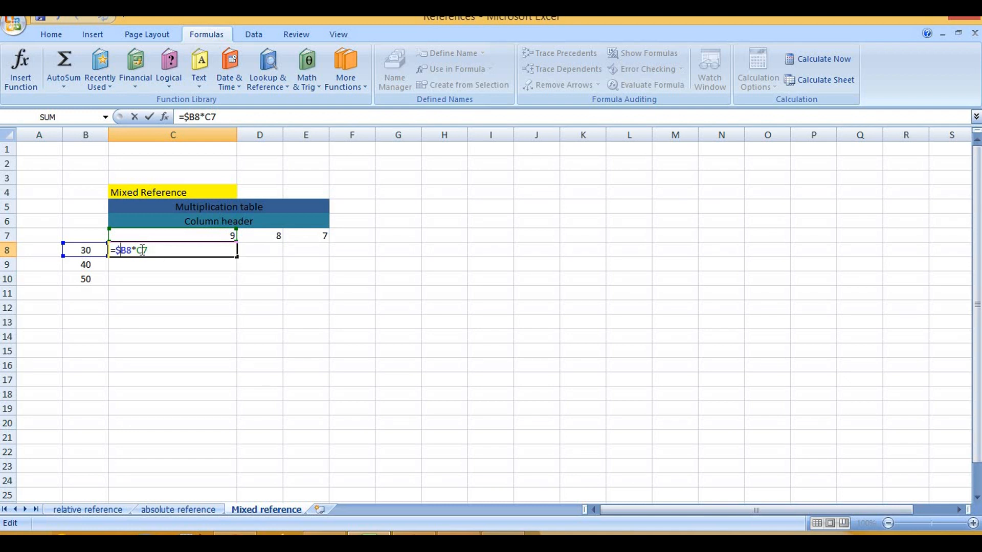
pyautogui.write('$')
pyautogui.hotkey('ctrl', 'Return')
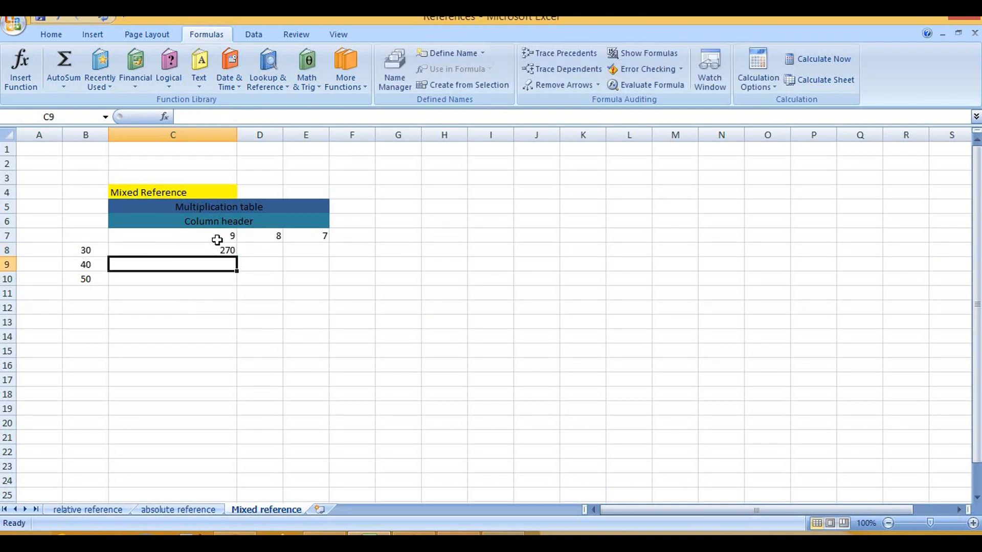
# Fill the mixed-reference formula from C8 down and across through E10, and check the copied formulas before returning to the values view.
pyautogui.moveTo(238, 257); pyautogui.dragTo(237, 284)
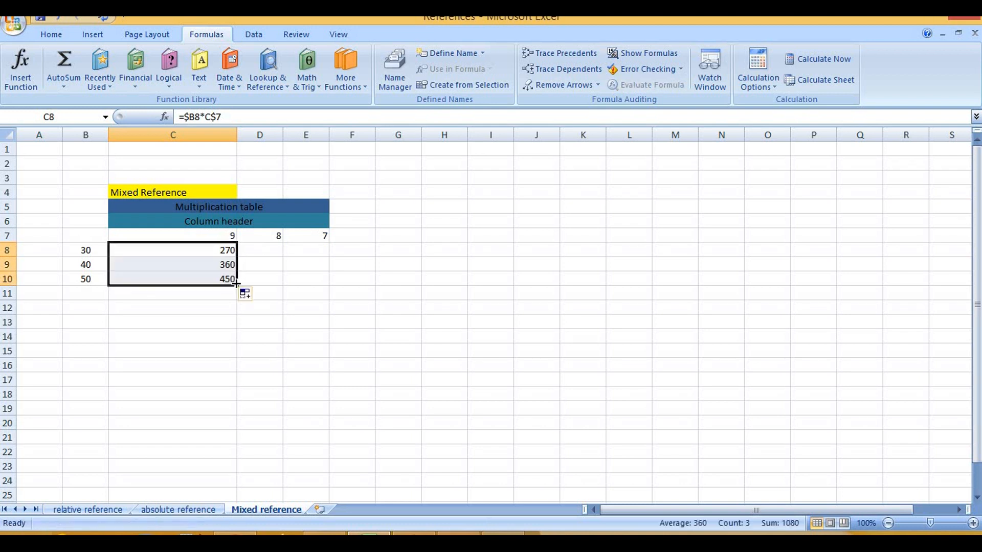
pyautogui.click(270, 275)
pyautogui.click(230, 252)
pyautogui.moveTo(240, 256); pyautogui.dragTo(327, 282)
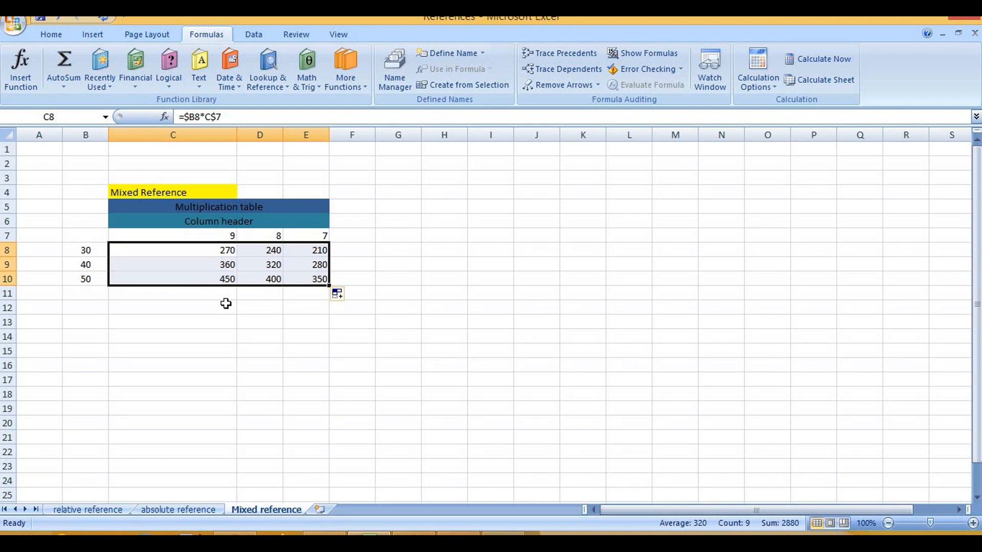
pyautogui.click(661, 57)
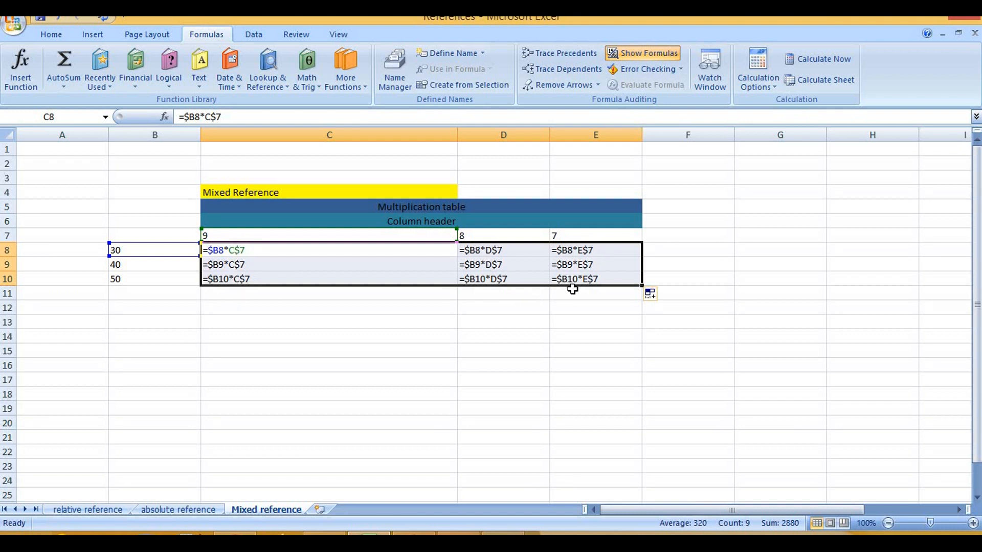
pyautogui.click(646, 56)
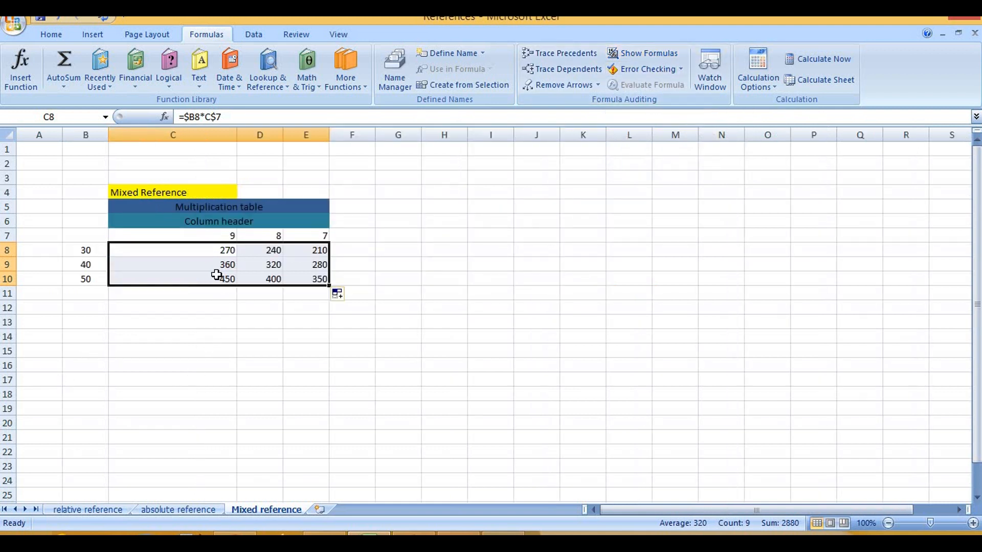